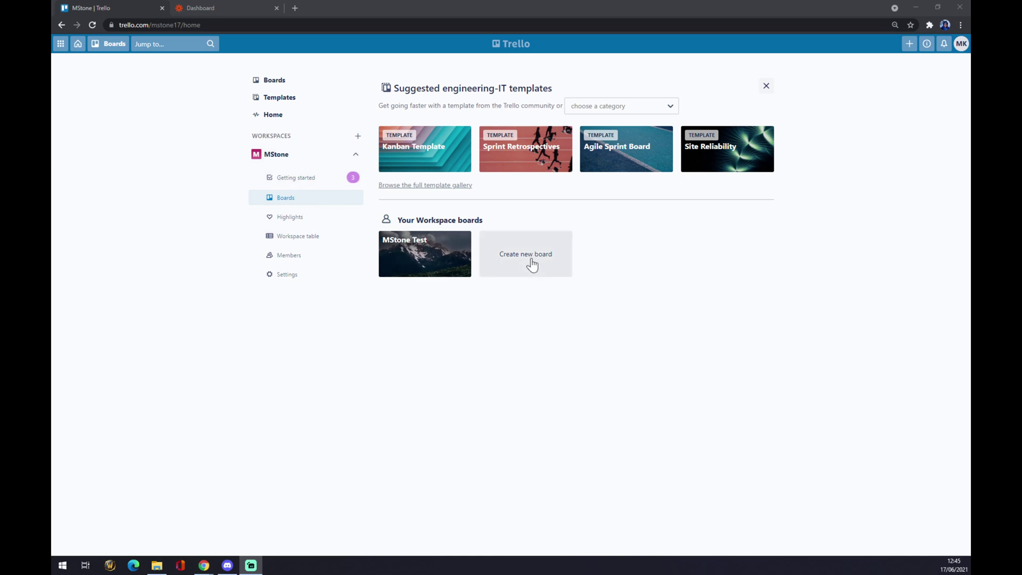
# Step: Open the MStone Test board's Power-Ups directory from the board menu, then close the menu panel
pyautogui.click(408, 275)
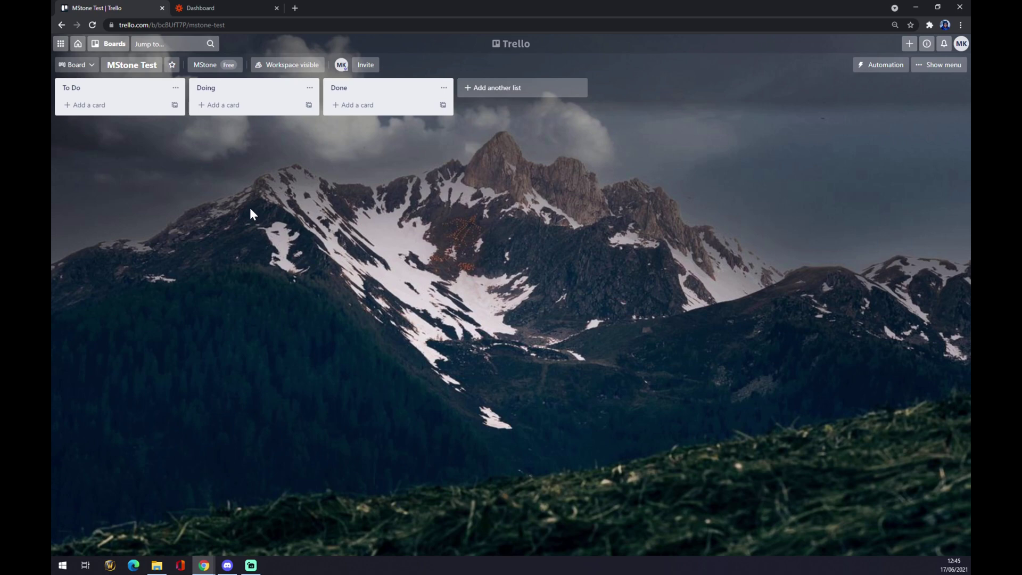
pyautogui.click(932, 73)
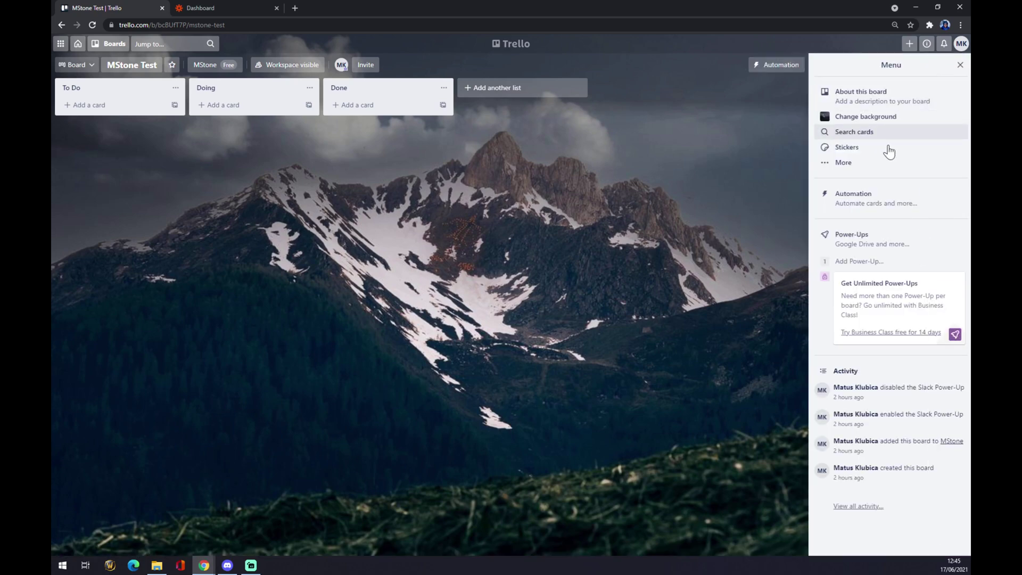
pyautogui.click(853, 241)
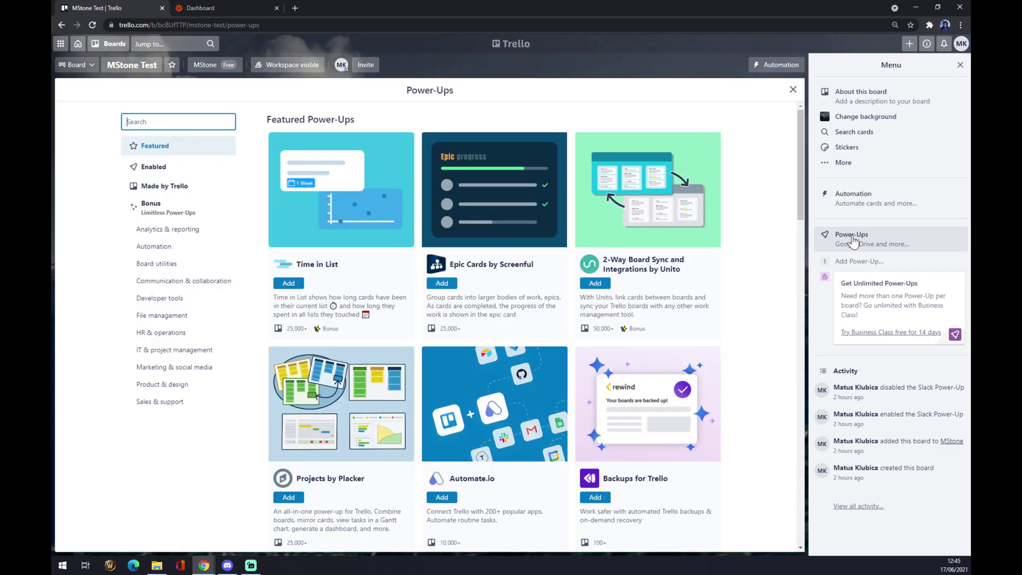
pyautogui.click(960, 64)
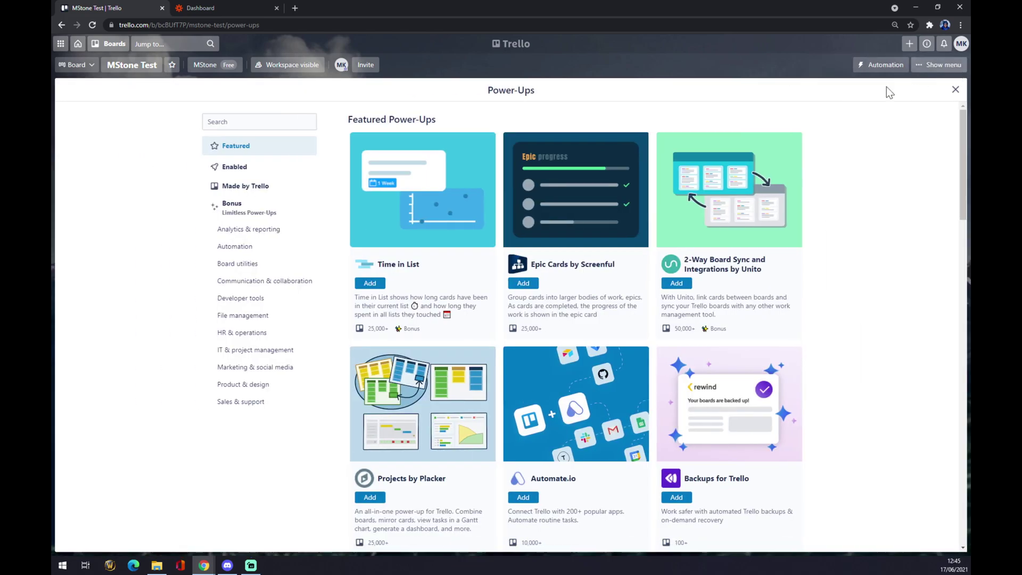
pyautogui.scroll(-10, 681, 233)
pyautogui.scroll(10, 812, 238)
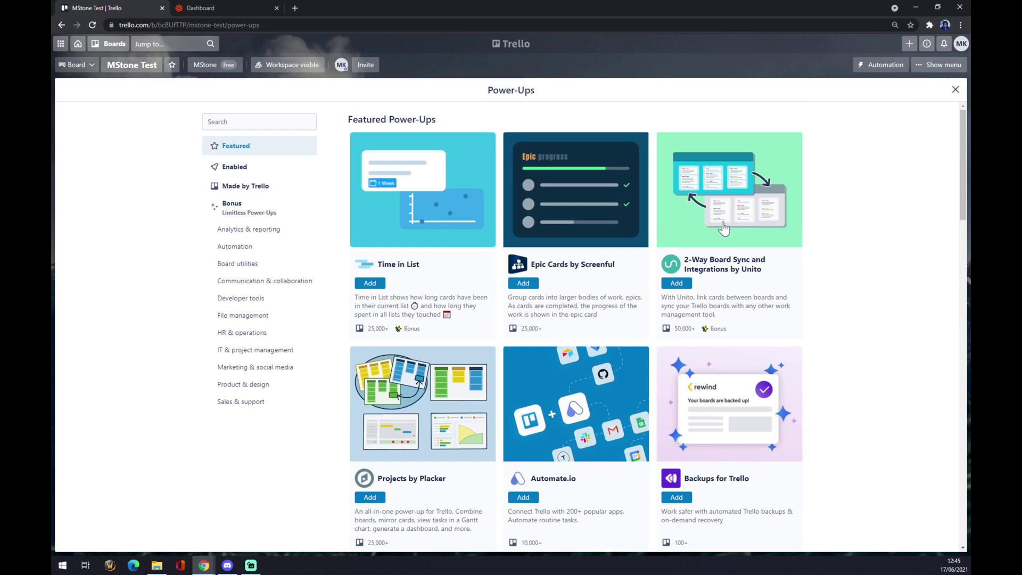
# Step: Search the Power-Ups for 'notion', which returns no results
pyautogui.click(209, 121)
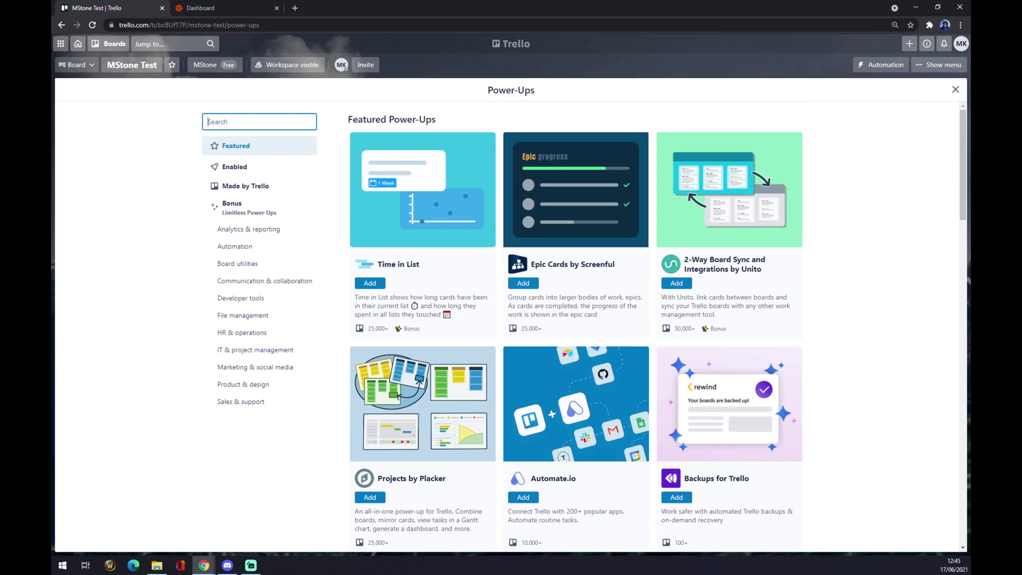
pyautogui.write('notion')
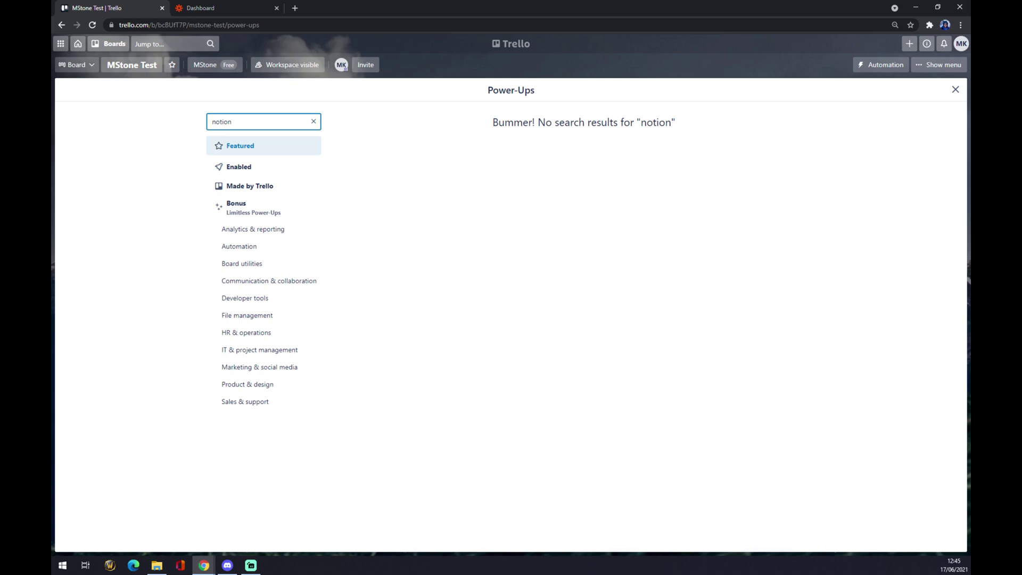
pyautogui.click(426, 137)
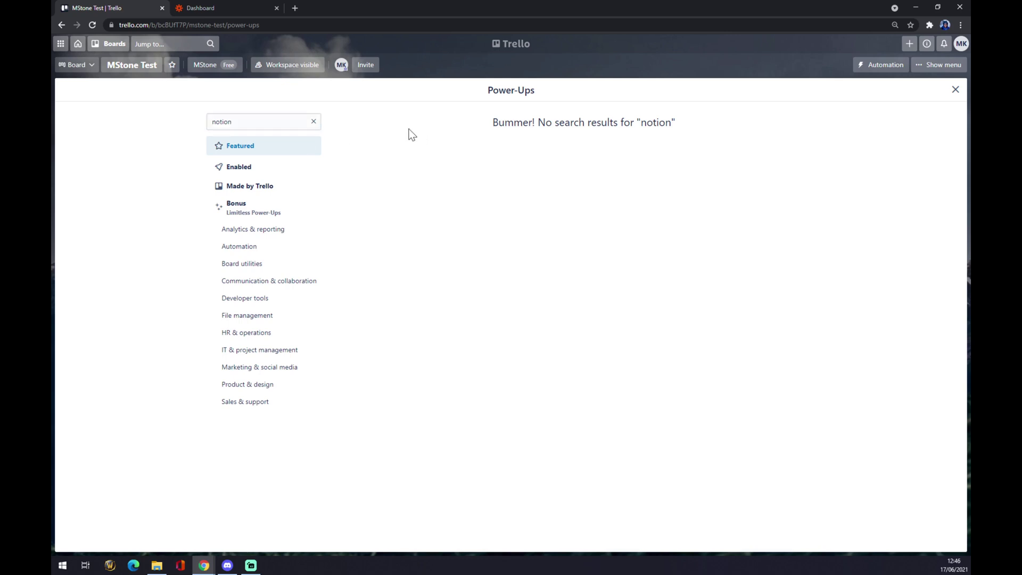
# Step: Start a new Zap from the Zapier dashboard with MAKE A ZAP
pyautogui.click(238, 11)
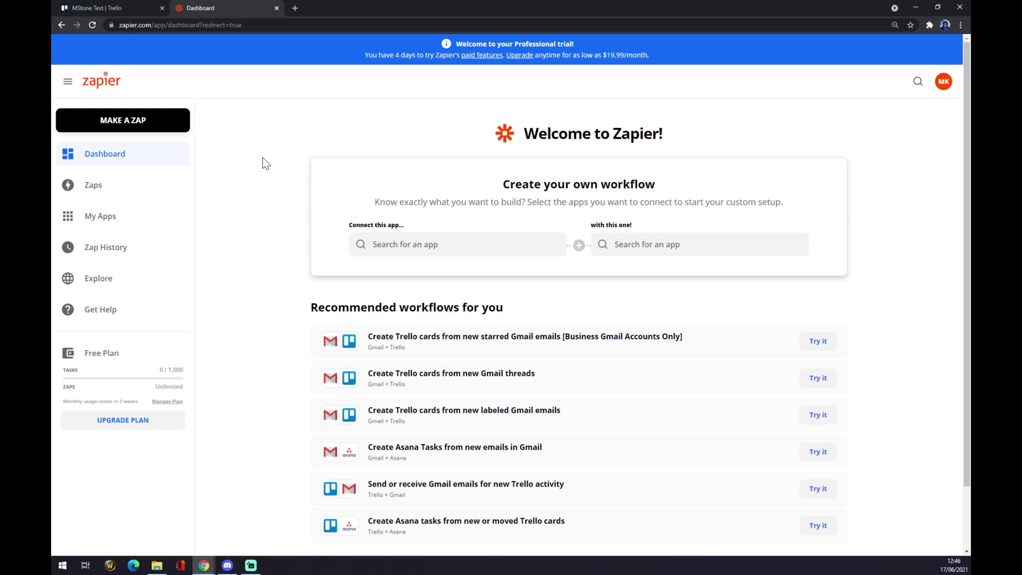
pyautogui.click(117, 125)
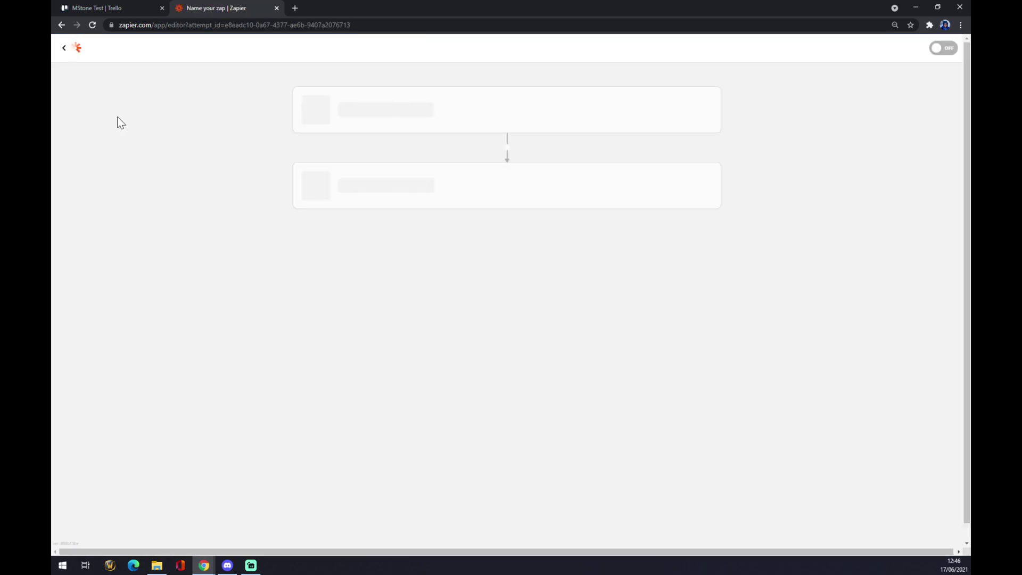
# Step: Name the new Zap 'trello to notion'
pyautogui.click(133, 70)
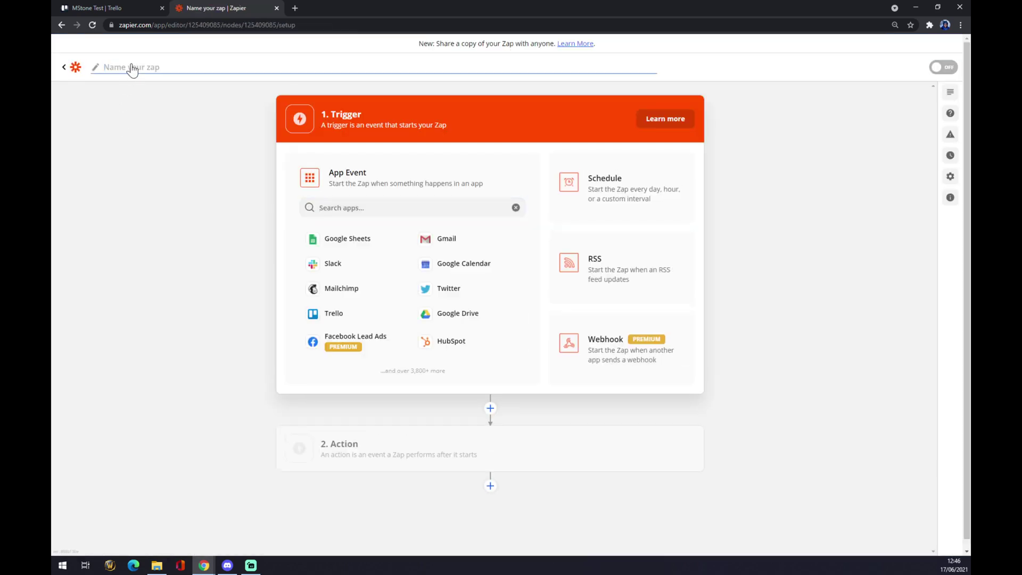
pyautogui.write('trello to notion')
pyautogui.press('Return')
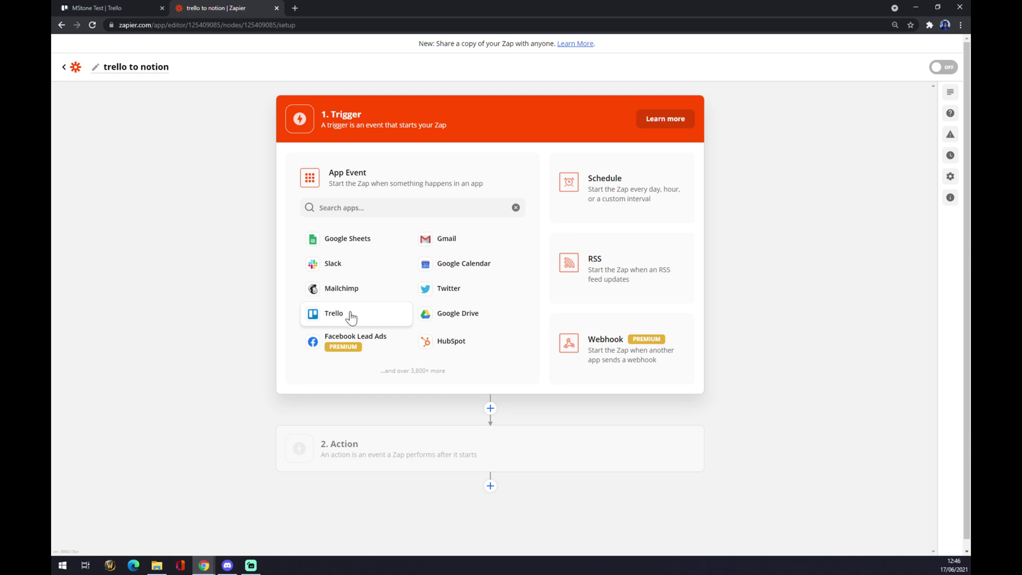
# Step: Set the trigger to Trello's New Member on Card event
pyautogui.click(320, 207)
pyautogui.write('trello')
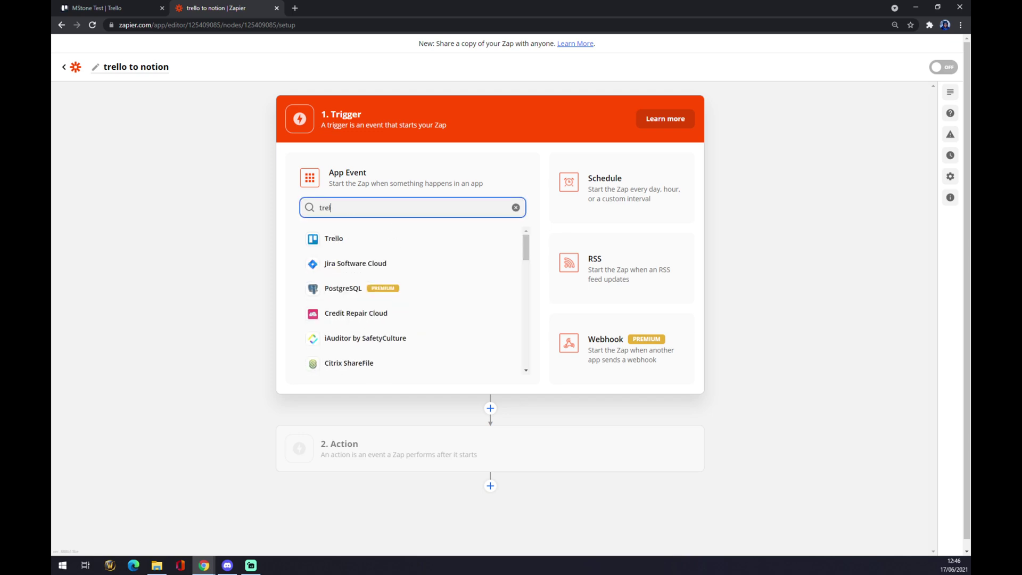
pyautogui.click(322, 248)
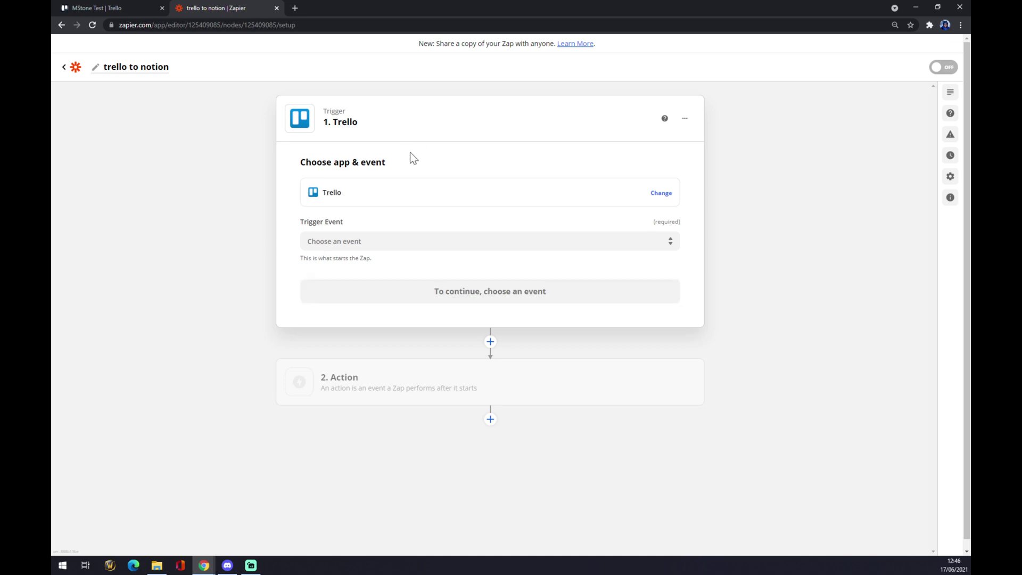
pyautogui.click(426, 241)
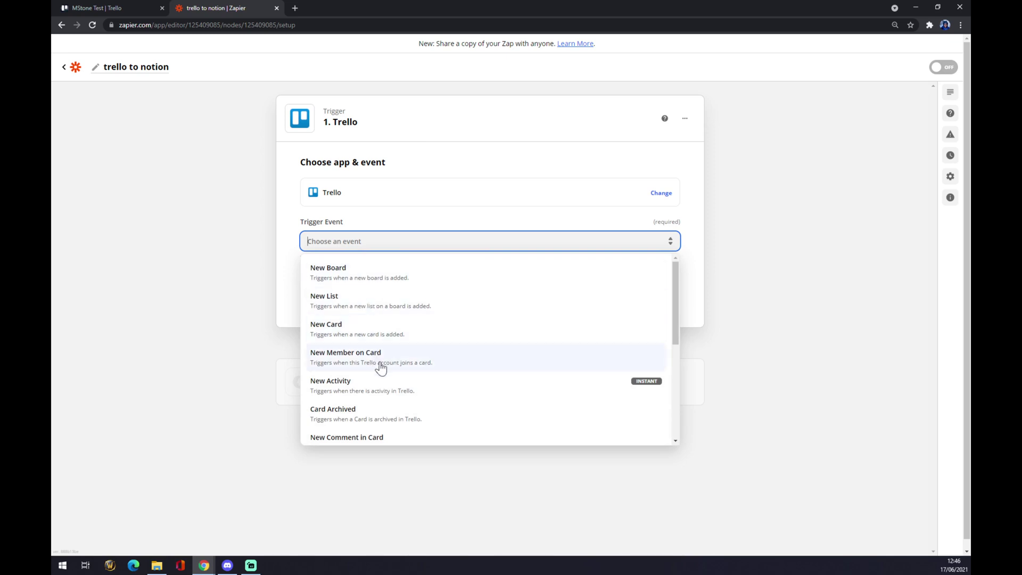
pyautogui.click(382, 369)
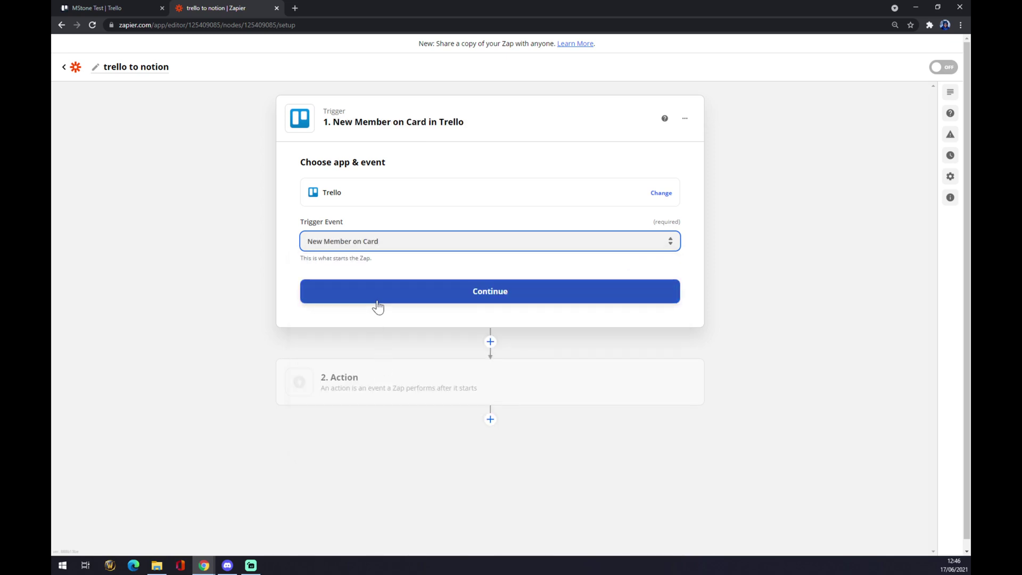
# Step: Link the trigger to the connected Trello account and the MStone Test board
pyautogui.click(386, 297)
pyautogui.click(365, 224)
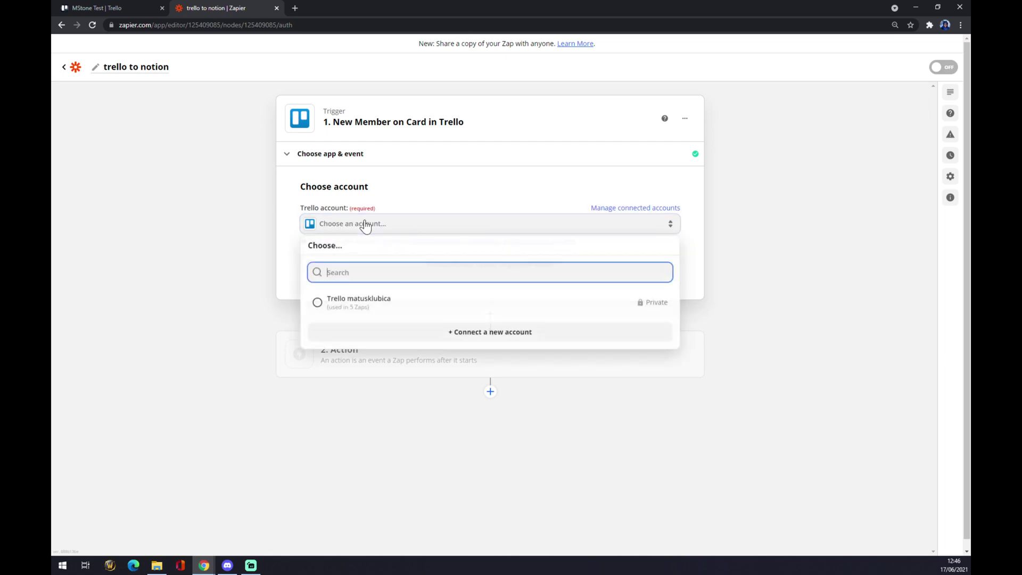
pyautogui.click(361, 310)
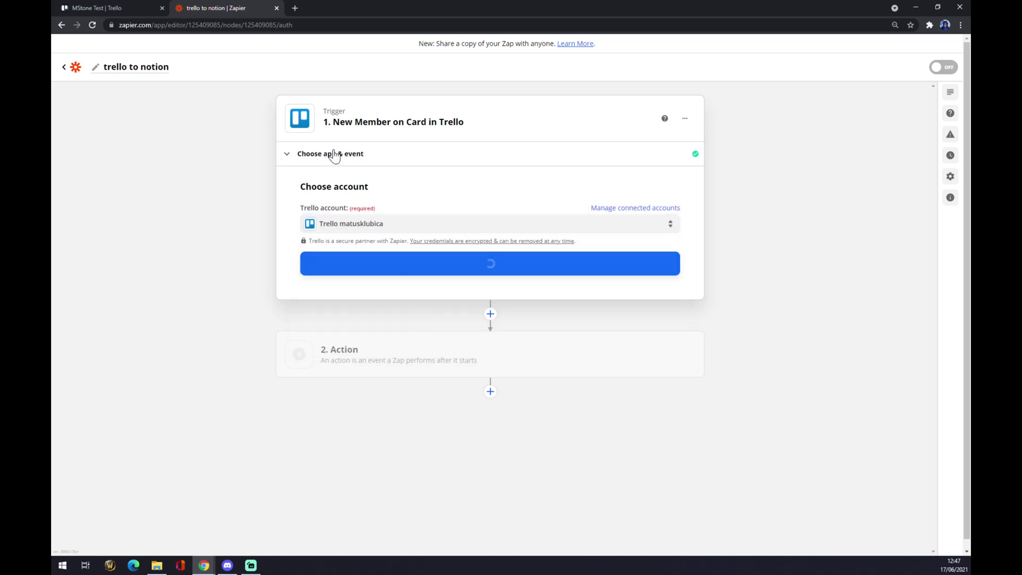
pyautogui.click(390, 273)
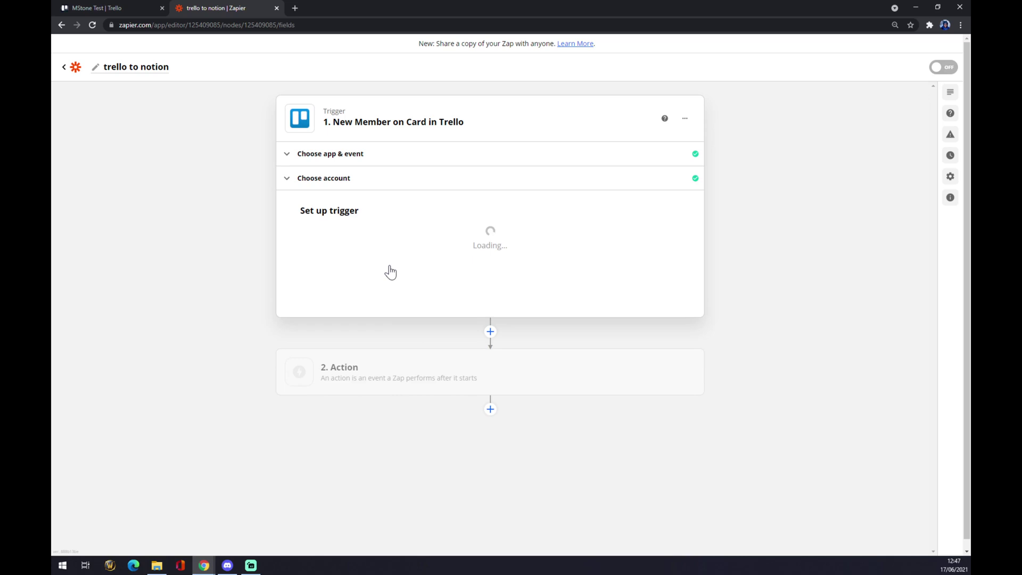
pyautogui.click(338, 248)
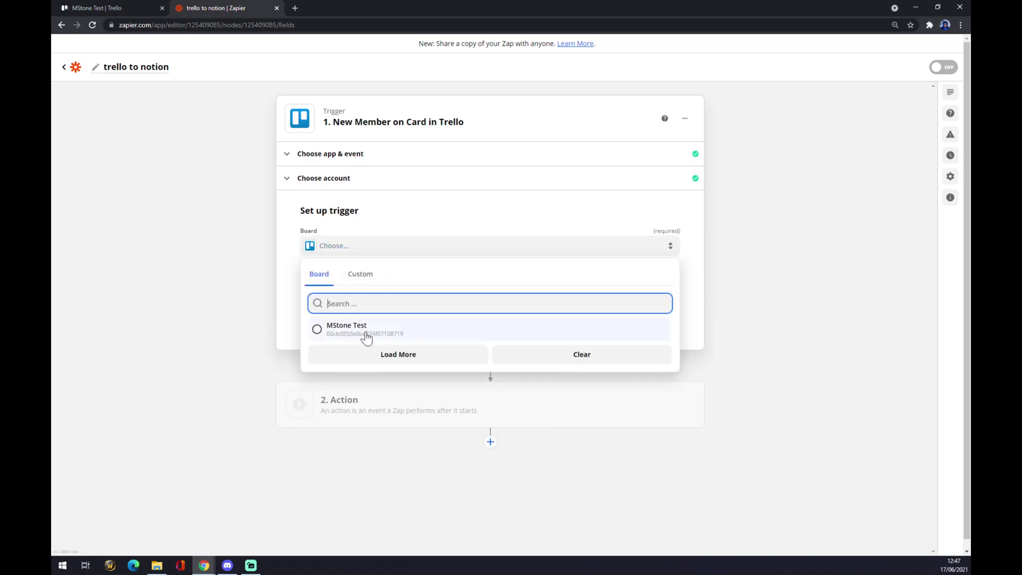
pyautogui.click(371, 336)
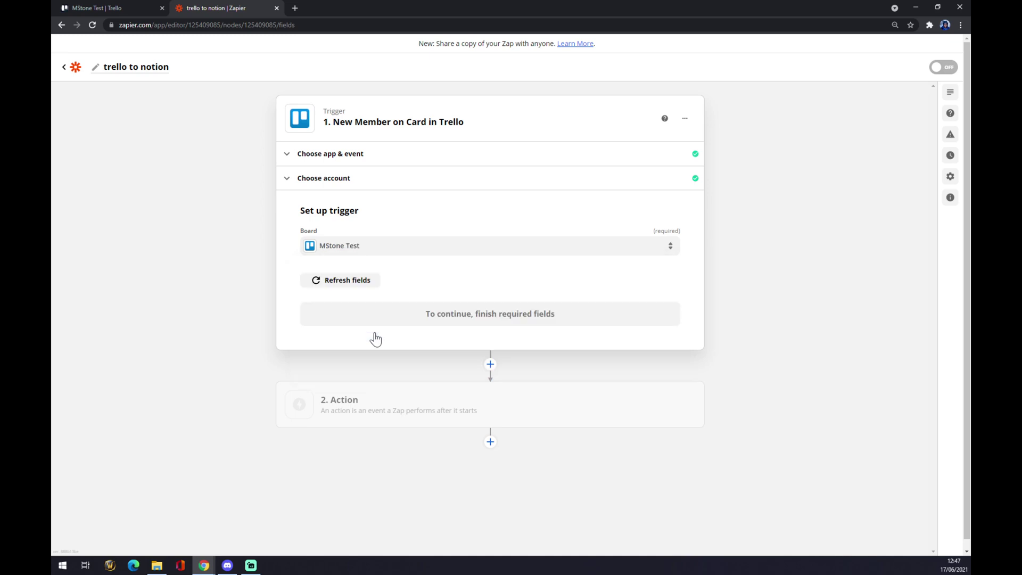
# Step: Check the Trello board's view options, then proceed to the trigger test
pyautogui.click(122, 8)
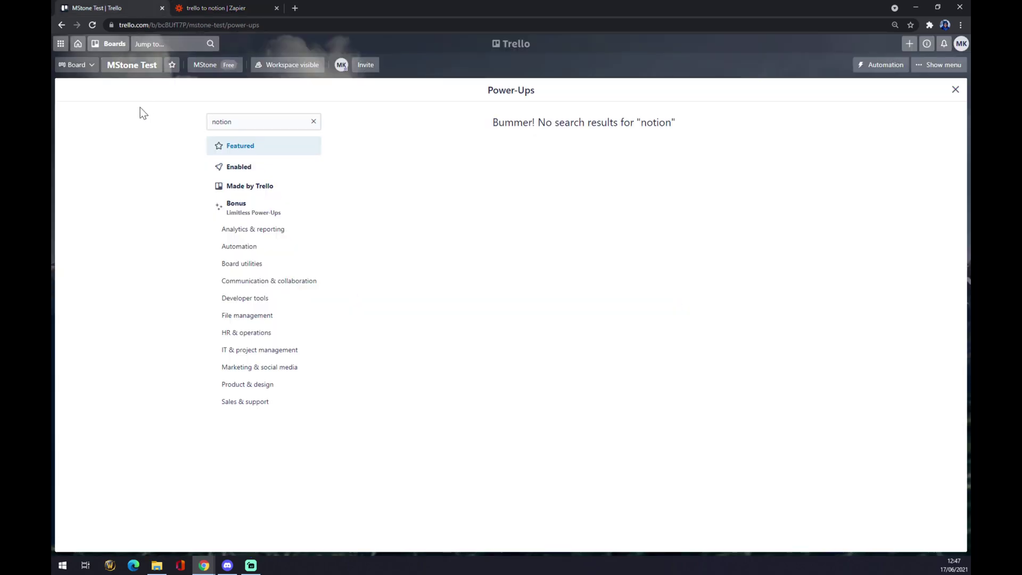
pyautogui.click(90, 66)
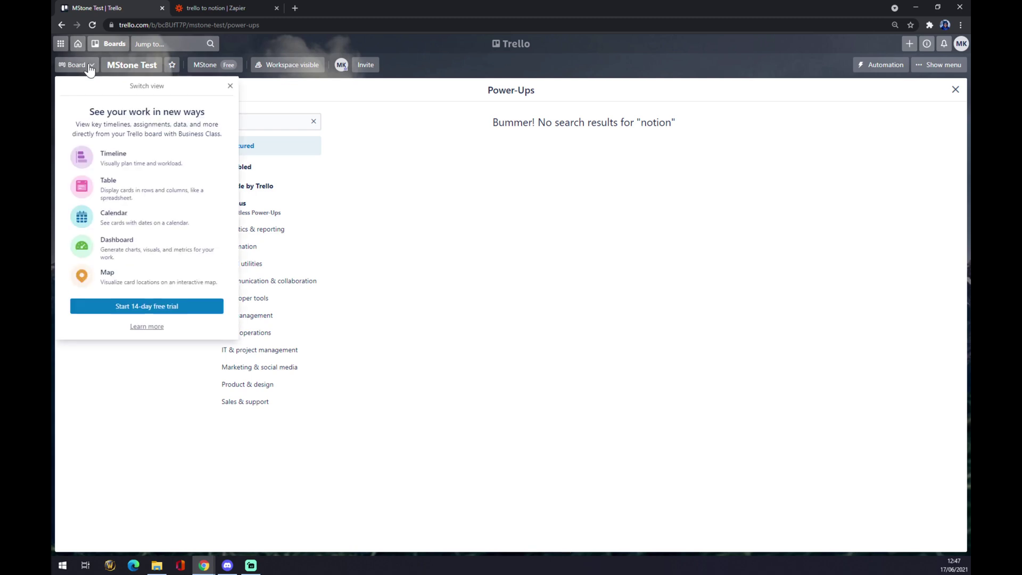
pyautogui.click(155, 351)
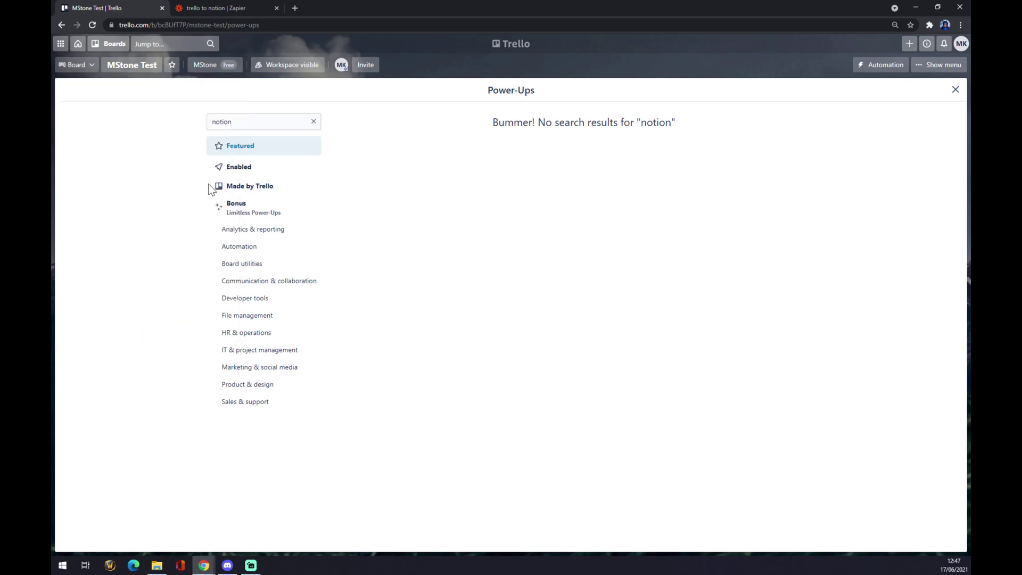
pyautogui.click(245, 8)
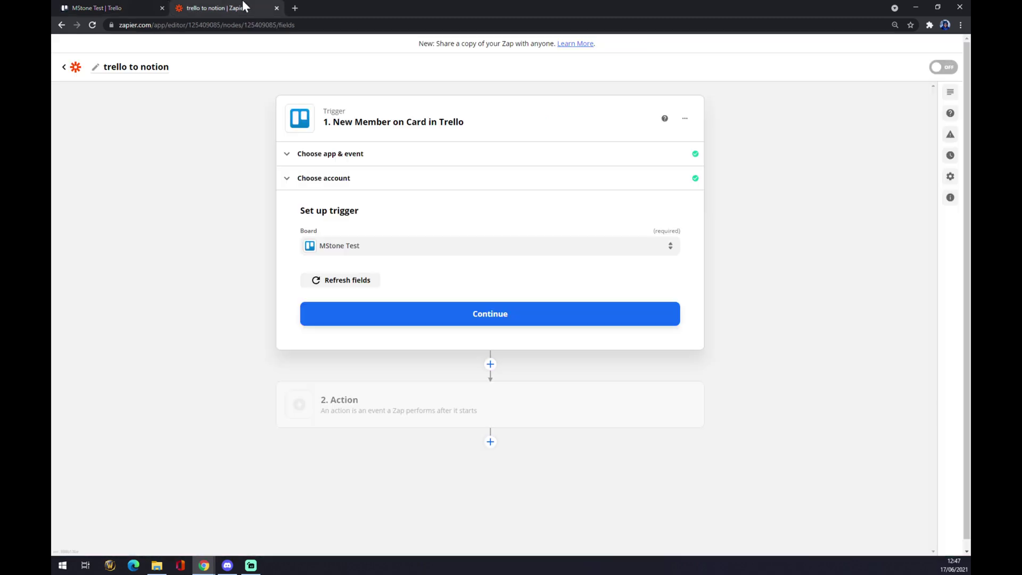
pyautogui.click(399, 325)
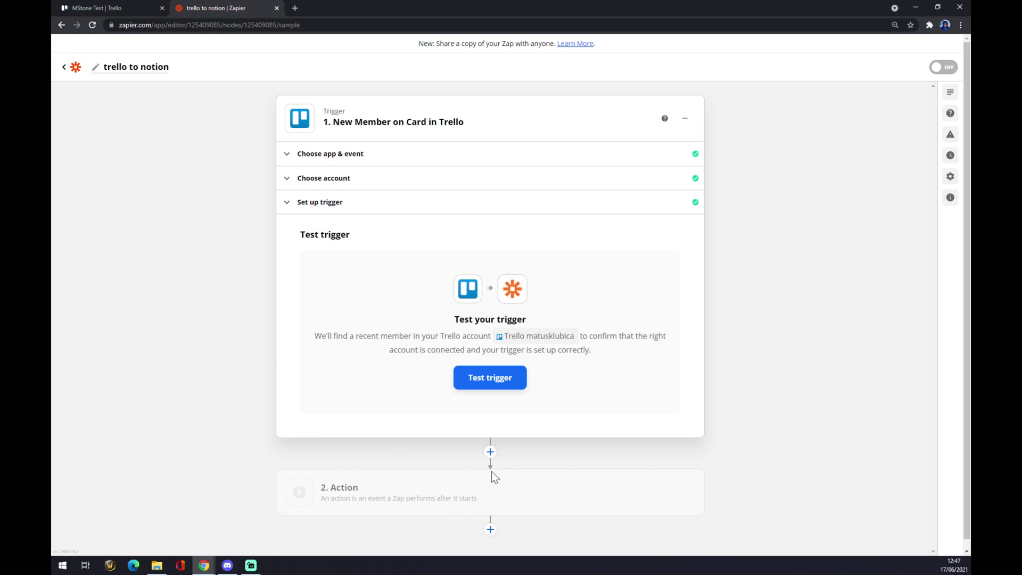
# Step: Make the action Notion's Update Database Item event and continue to the Notion account choice
pyautogui.click(410, 502)
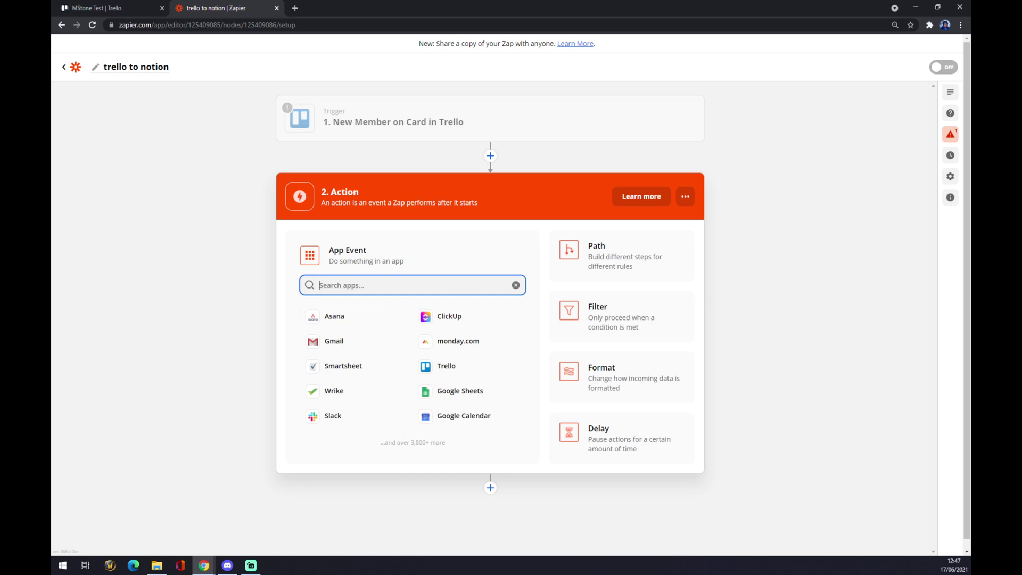
pyautogui.write('notion')
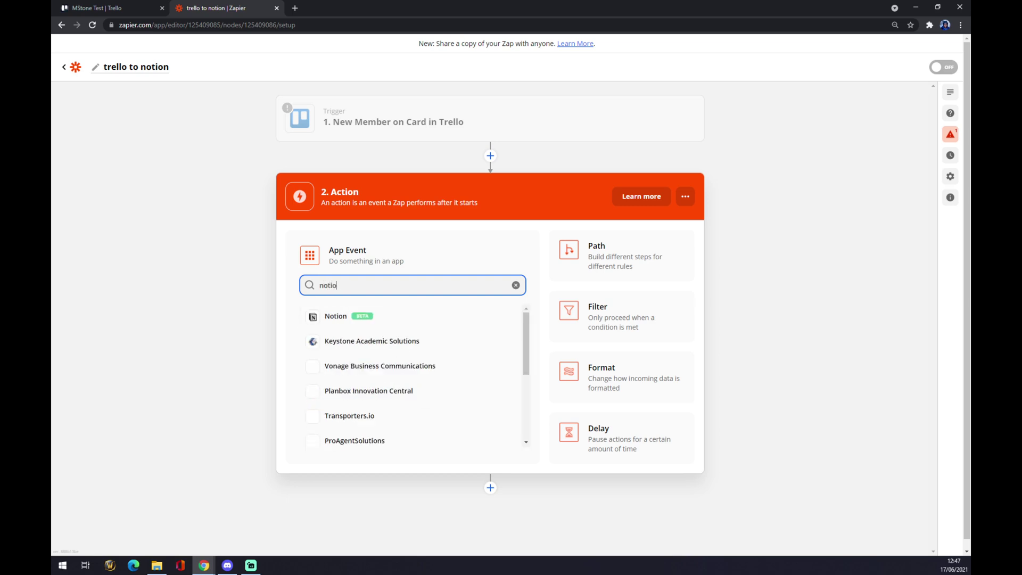
pyautogui.click(337, 318)
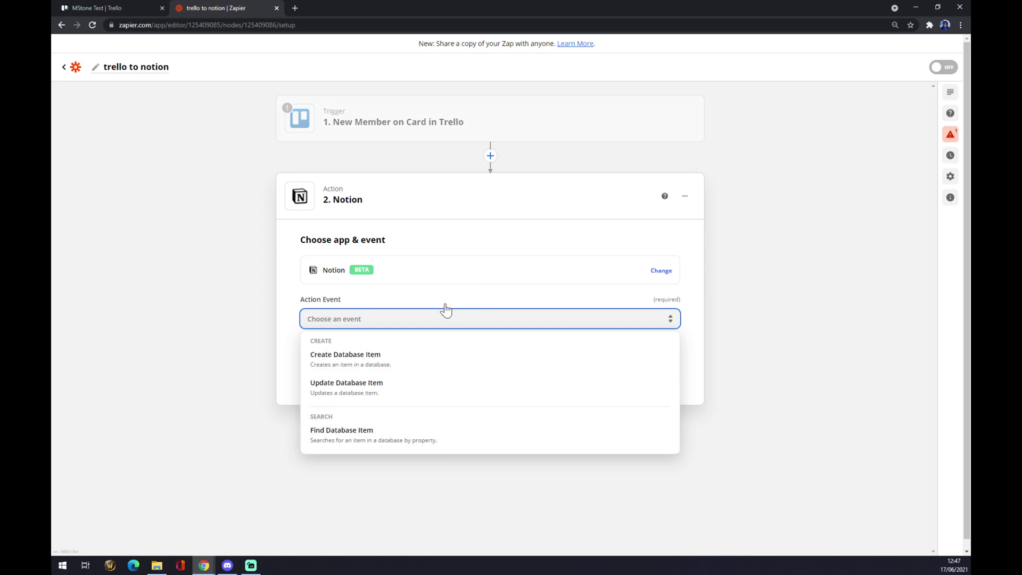
pyautogui.click(371, 397)
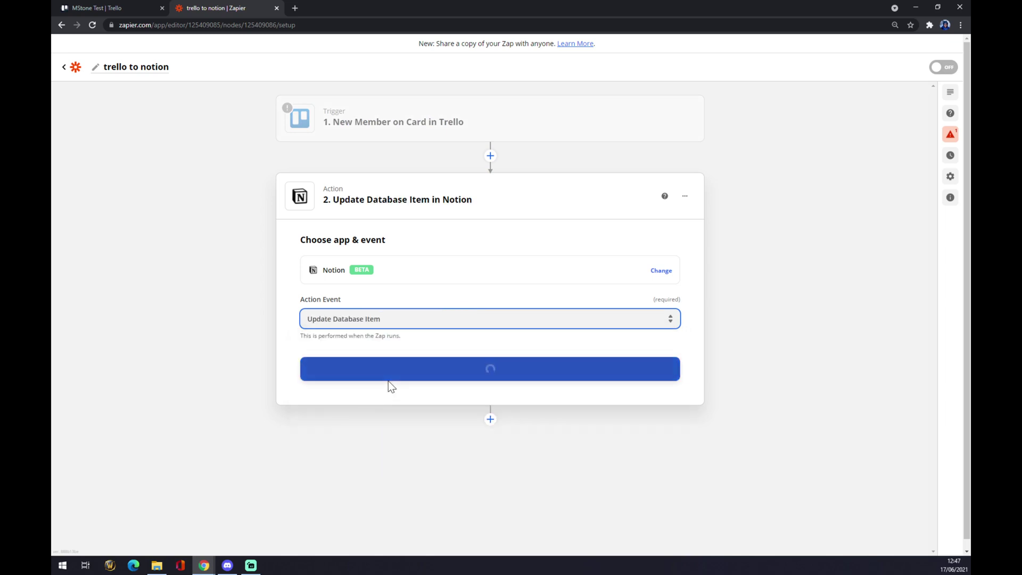
pyautogui.click(421, 379)
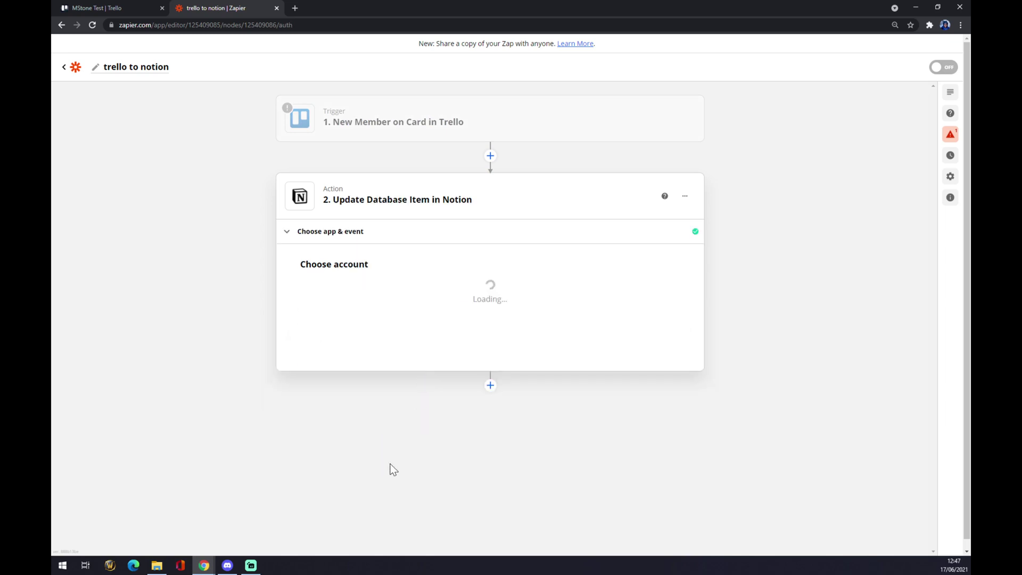